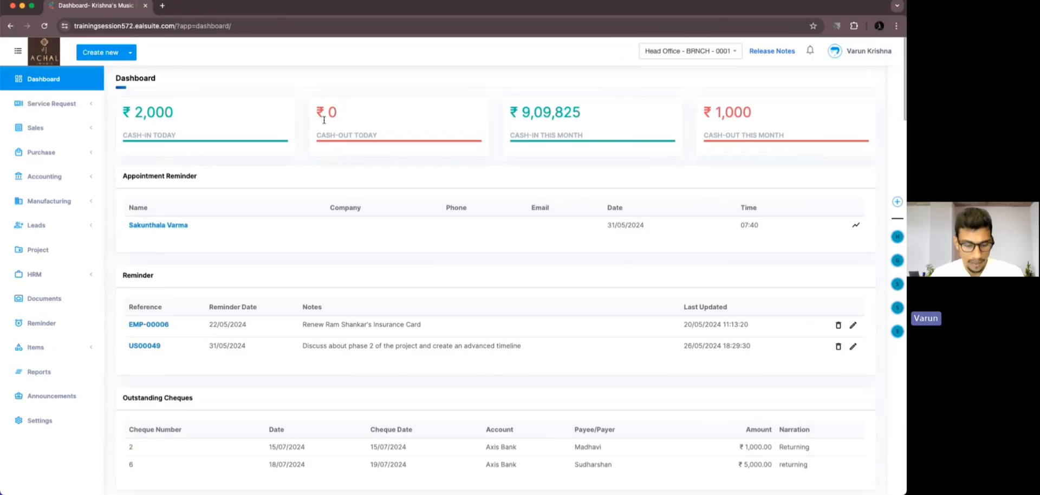
Open the Android Developer employee's record in HRM and edit it, setting marital status to Married and designation to Android Research.
click(96, 275)
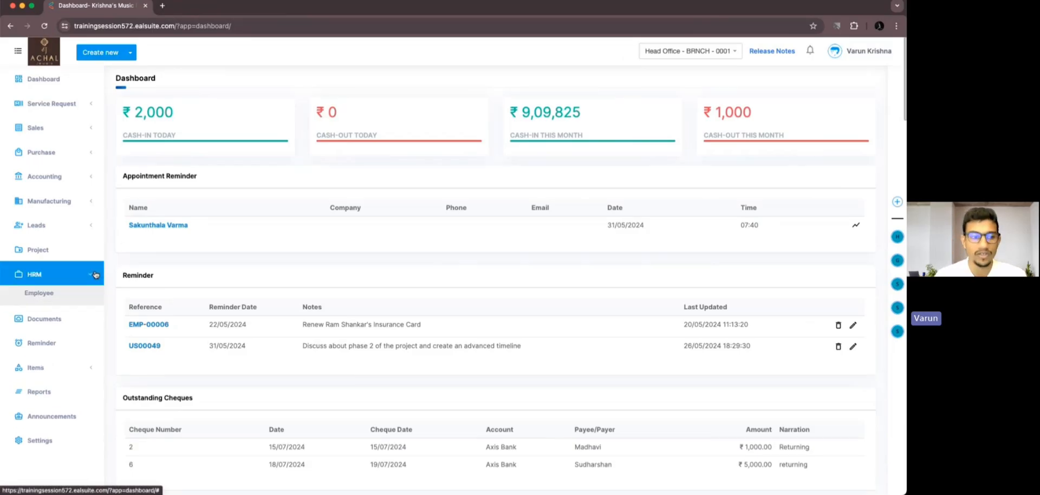
click(73, 296)
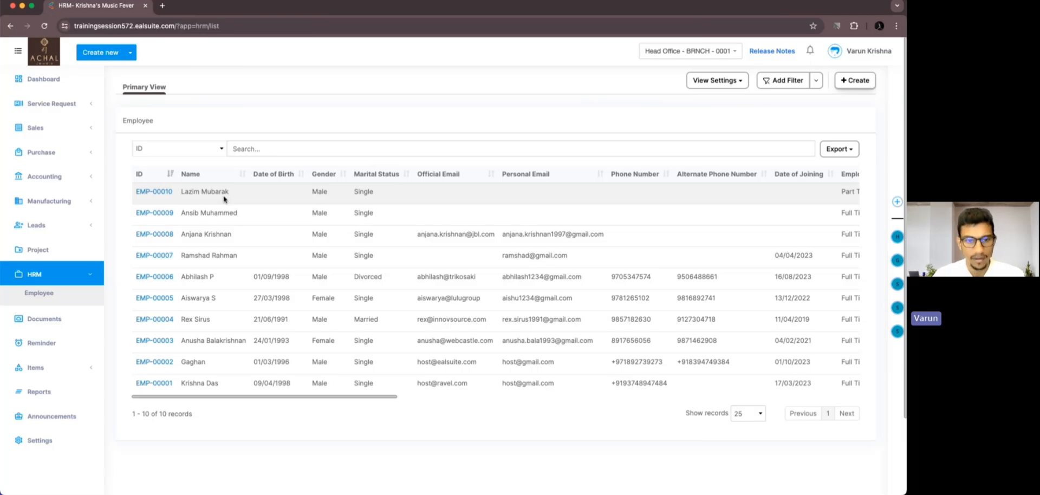
click(168, 342)
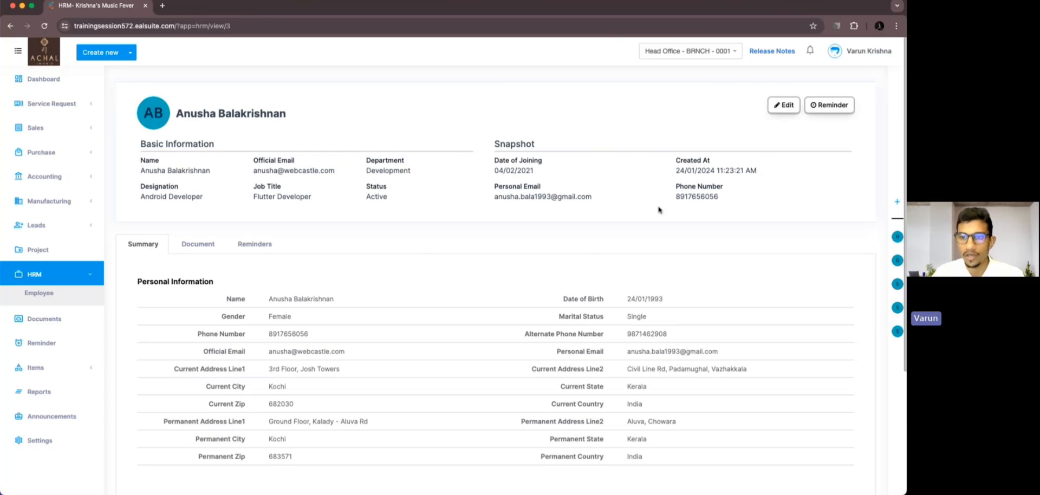
click(795, 108)
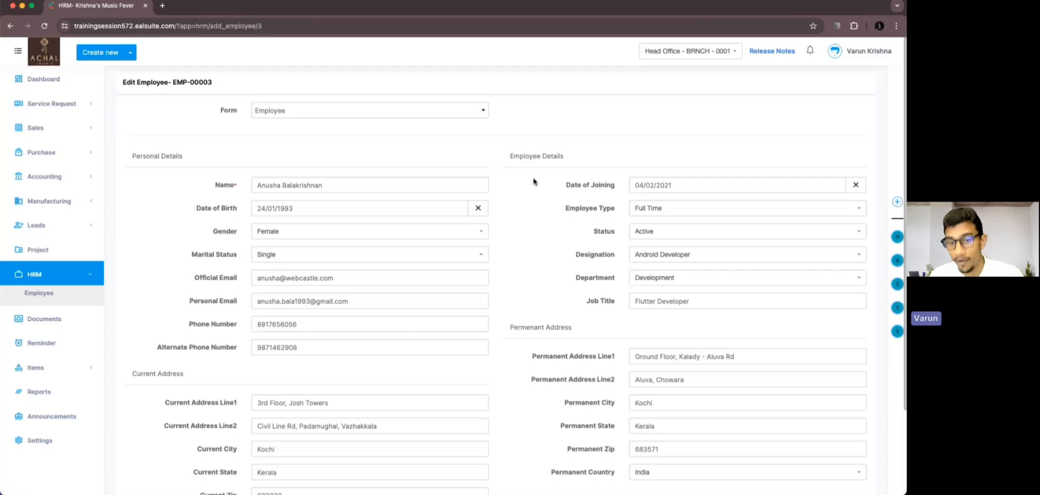
scroll(533, 182, down, 3)
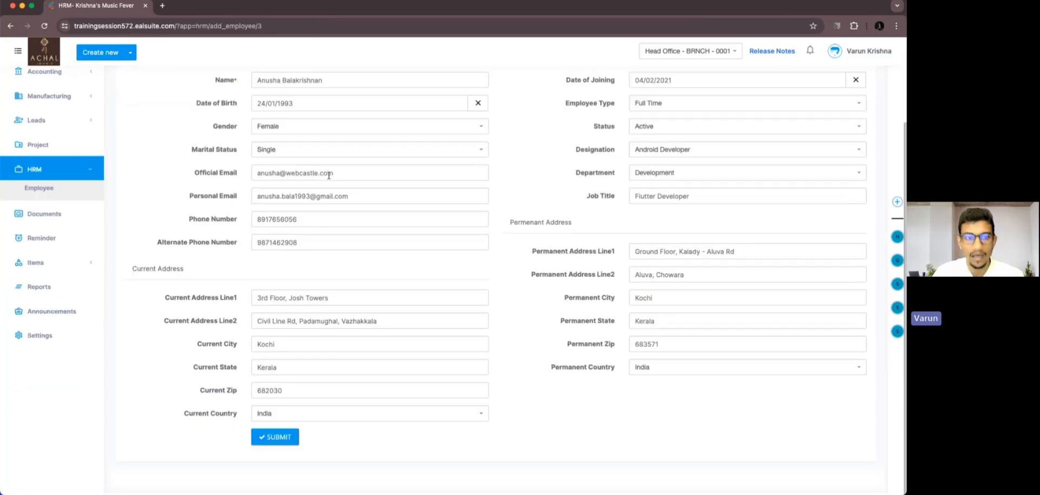
click(319, 150)
click(308, 196)
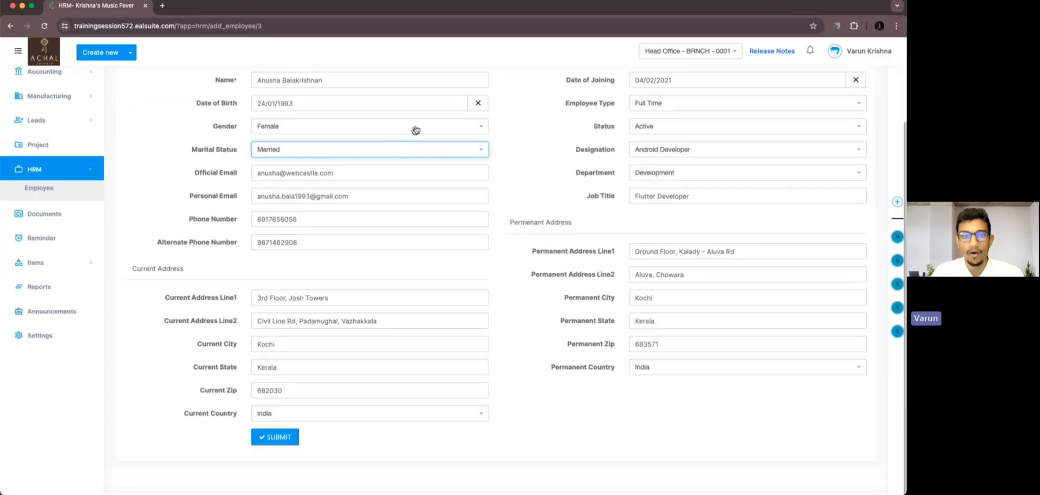
click(654, 150)
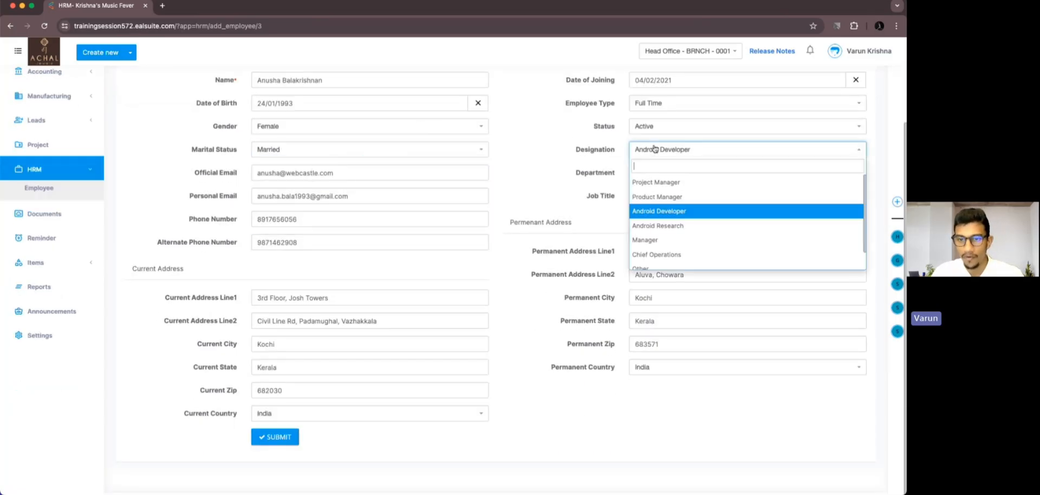
click(662, 230)
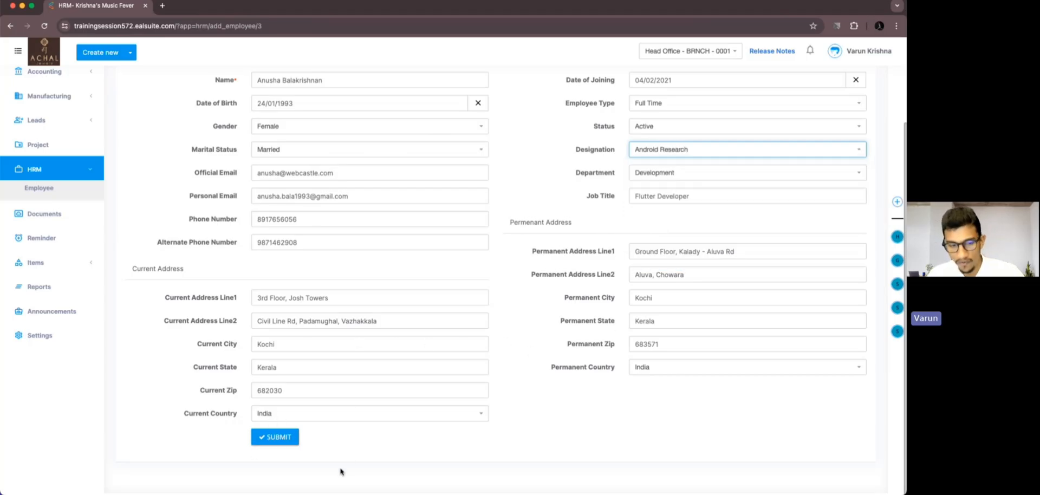
click(285, 441)
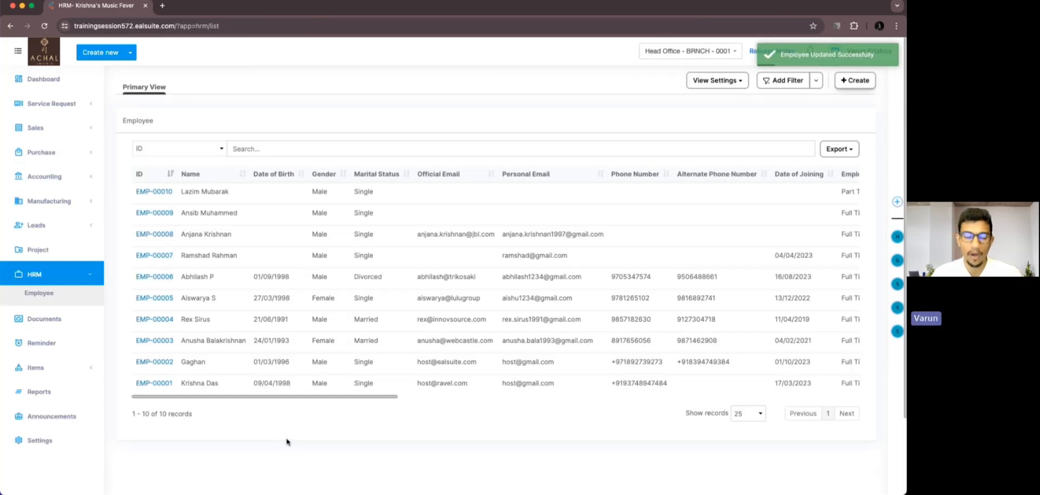
Reopen the employee's record and customize the Basic Information layout: remove Status, add Gender and place it right below Name.
click(169, 347)
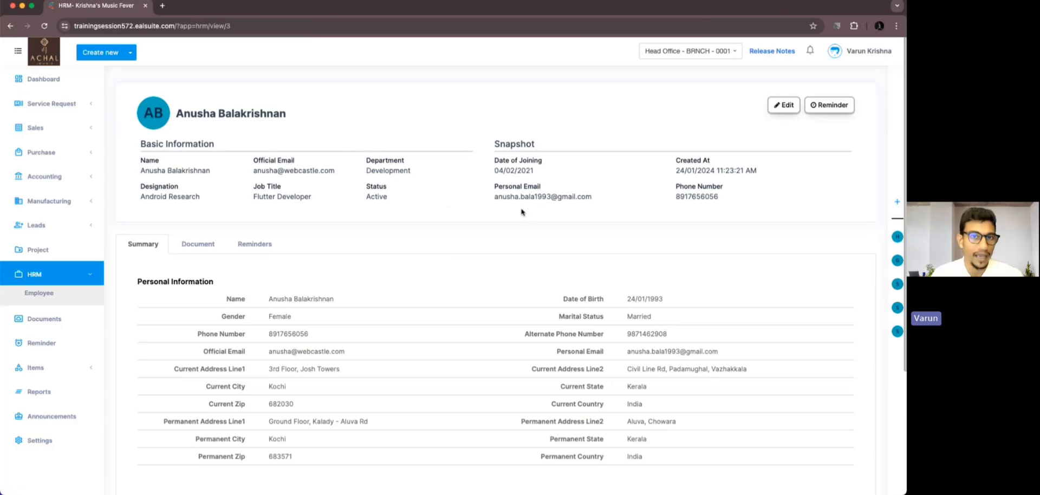
click(469, 145)
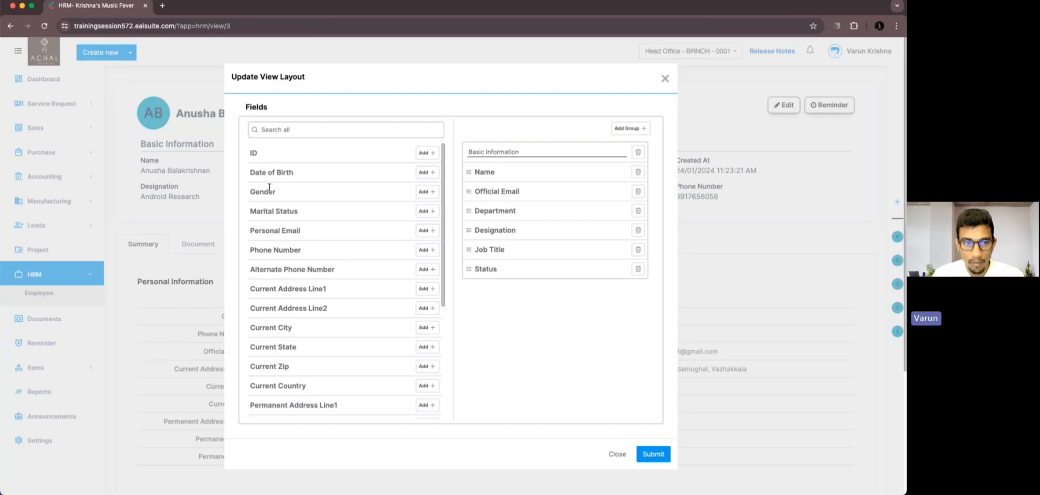
click(427, 192)
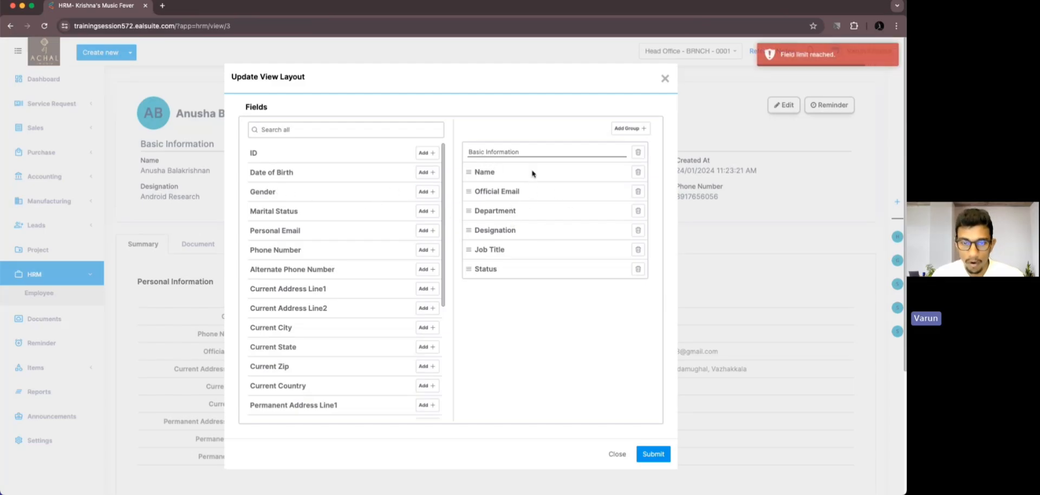
click(638, 269)
click(427, 192)
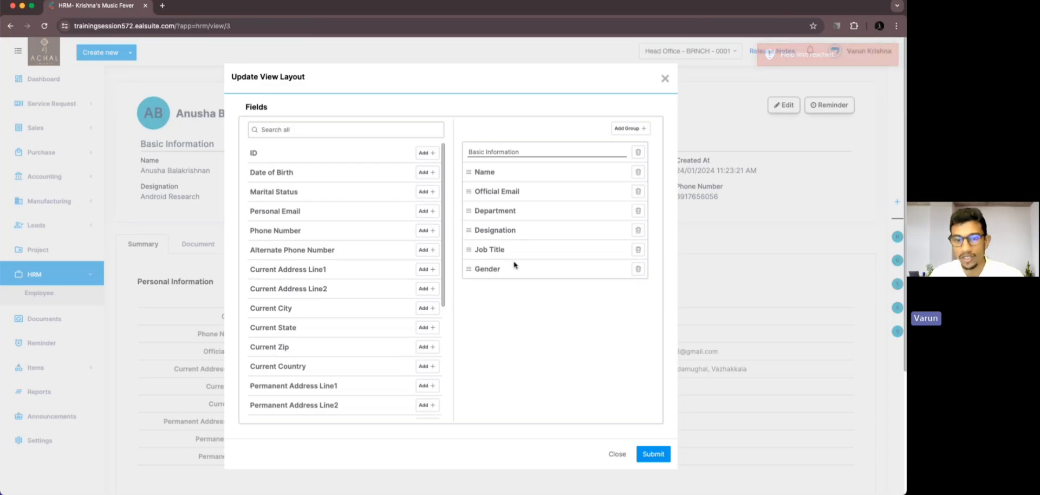
drag(469, 267, 471, 195)
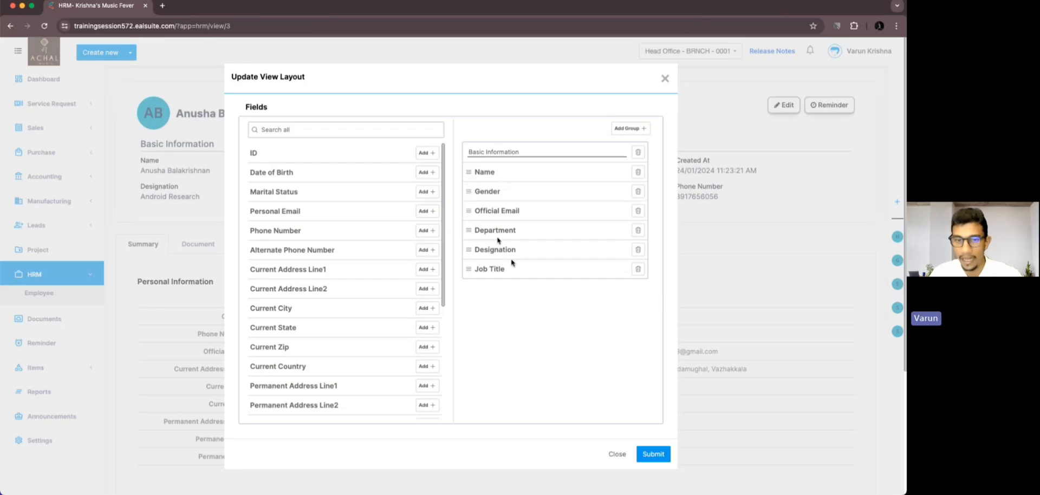
click(654, 454)
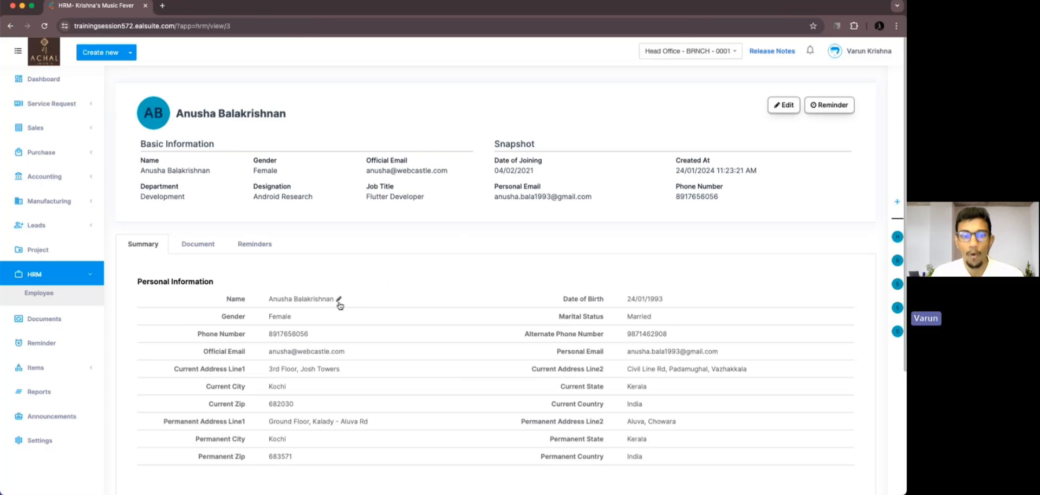
Append the initials to the employee's name through the Name field's inline edit.
click(339, 299)
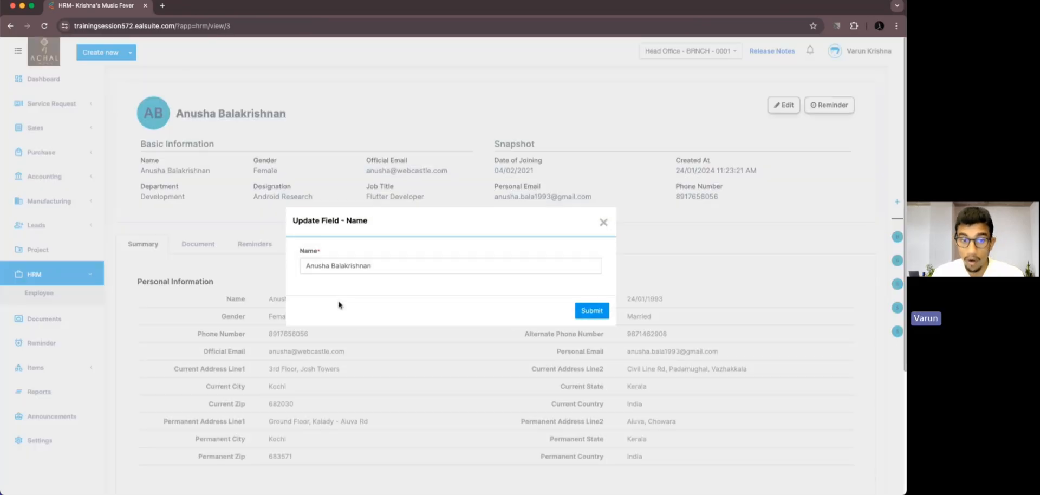
click(604, 222)
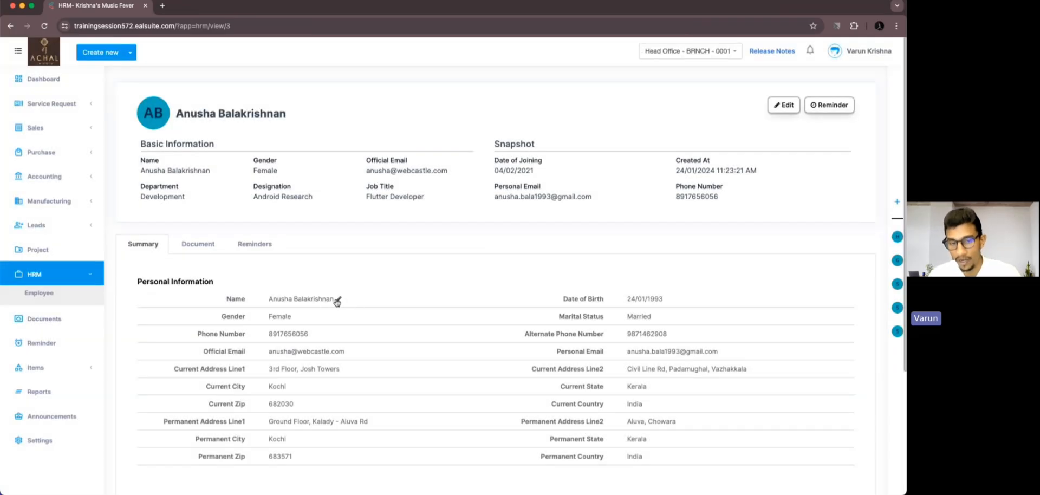
click(338, 300)
click(386, 267)
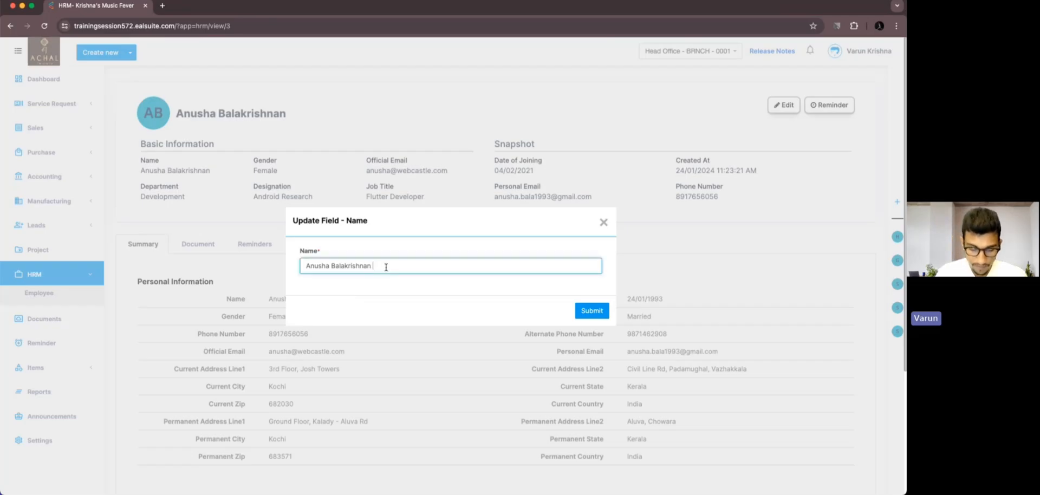
key(Caps_Lock)
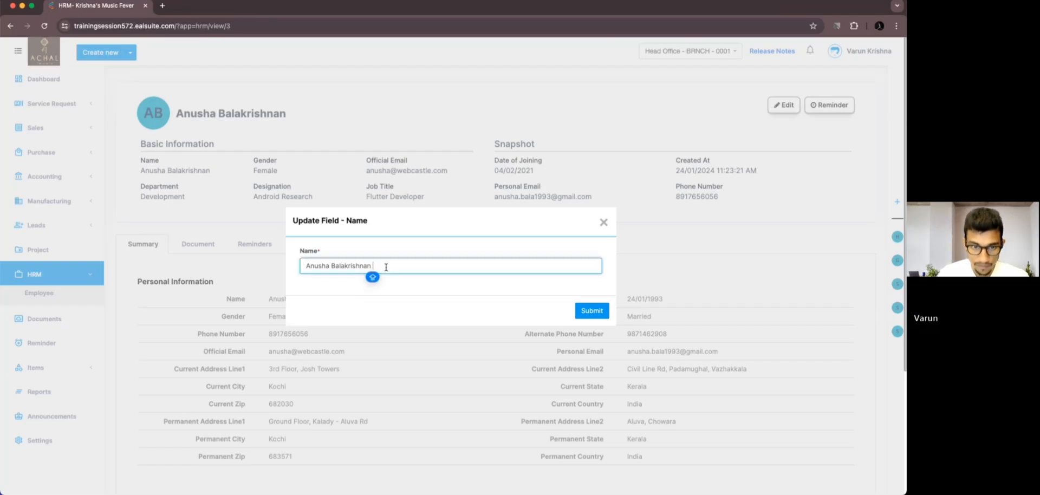
text(K.A)
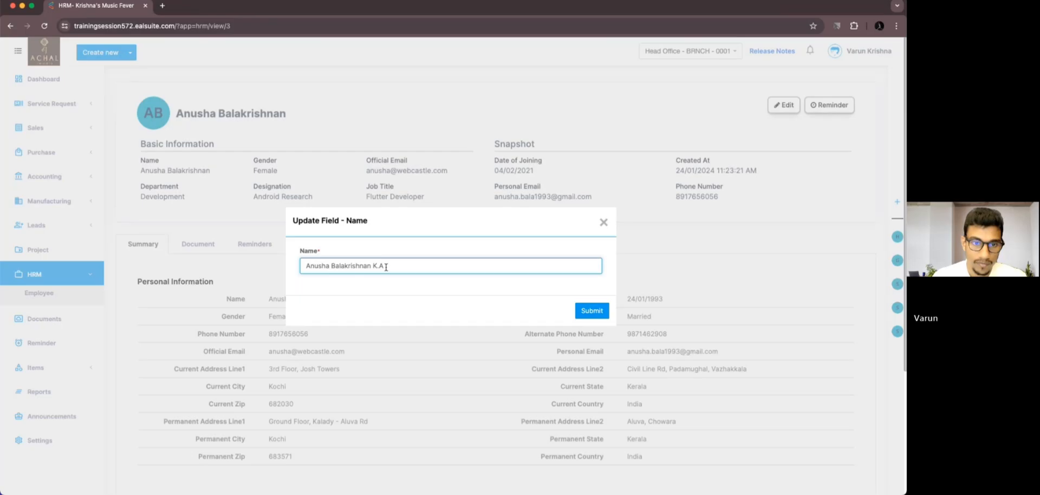
click(596, 310)
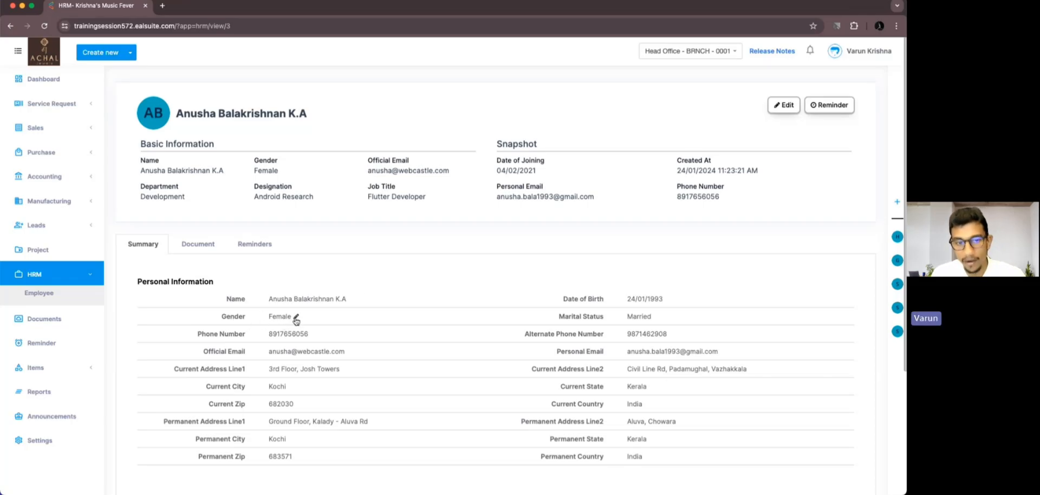
Open the inline edit dialogs for gender, phone number and official email, closing each without changes.
click(296, 319)
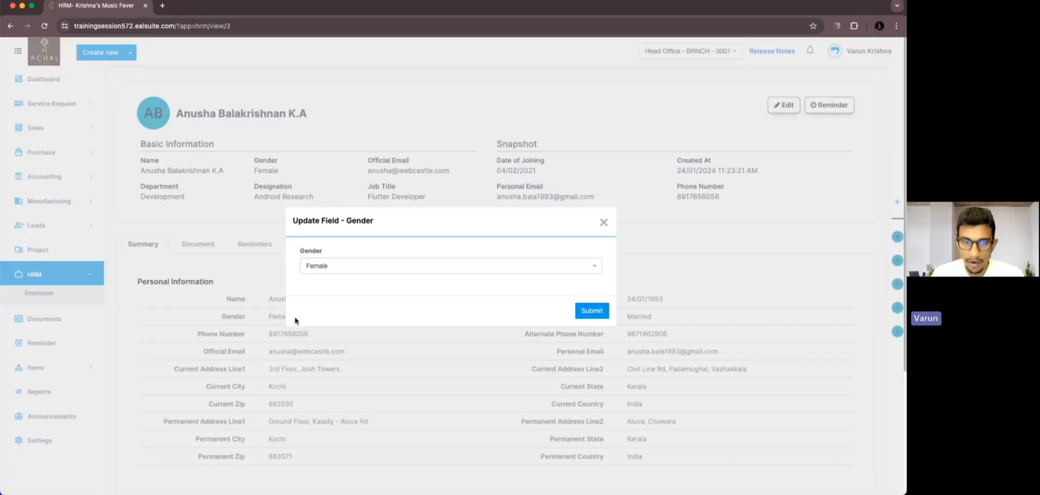
click(358, 274)
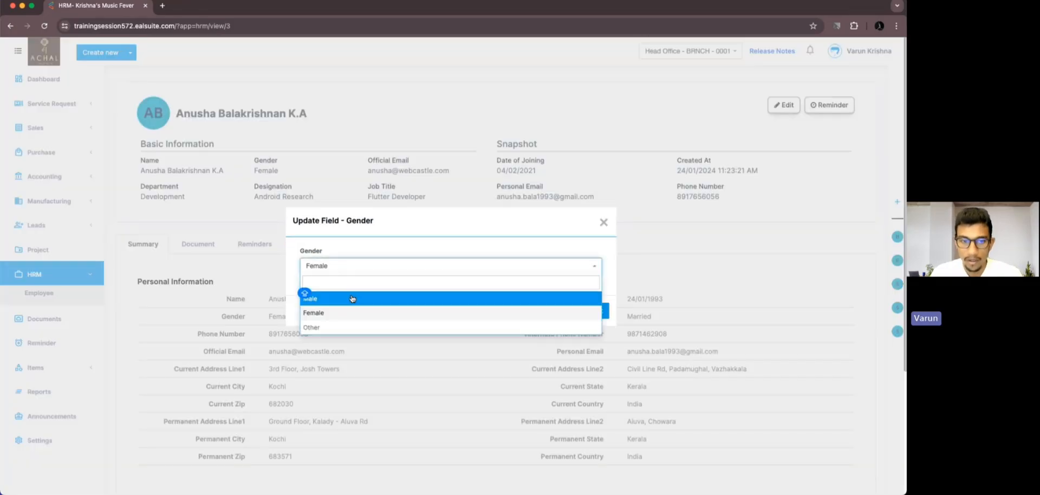
click(603, 222)
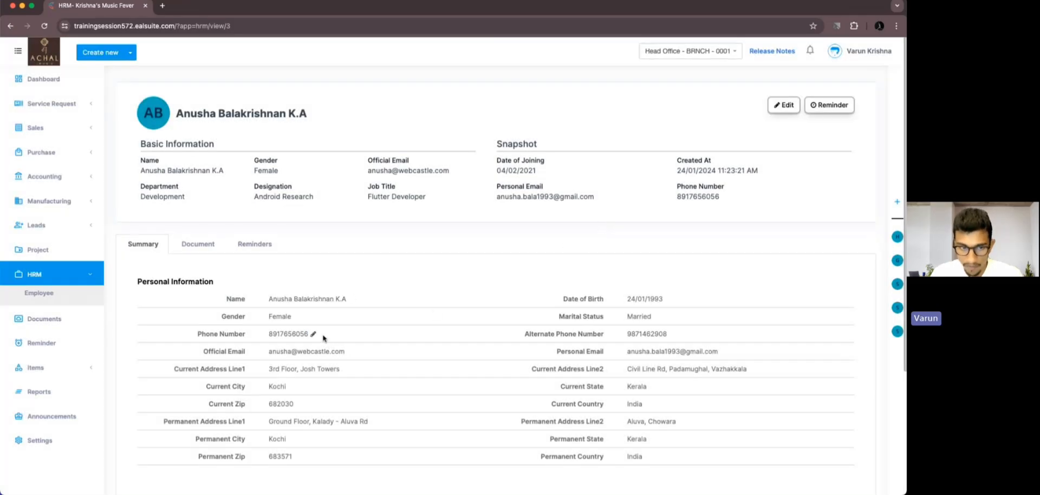
click(313, 335)
click(384, 272)
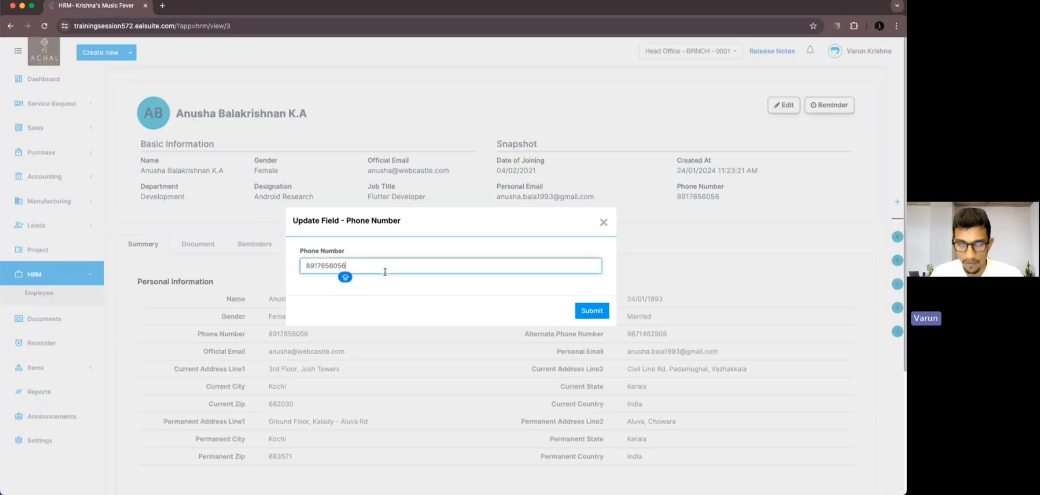
click(603, 222)
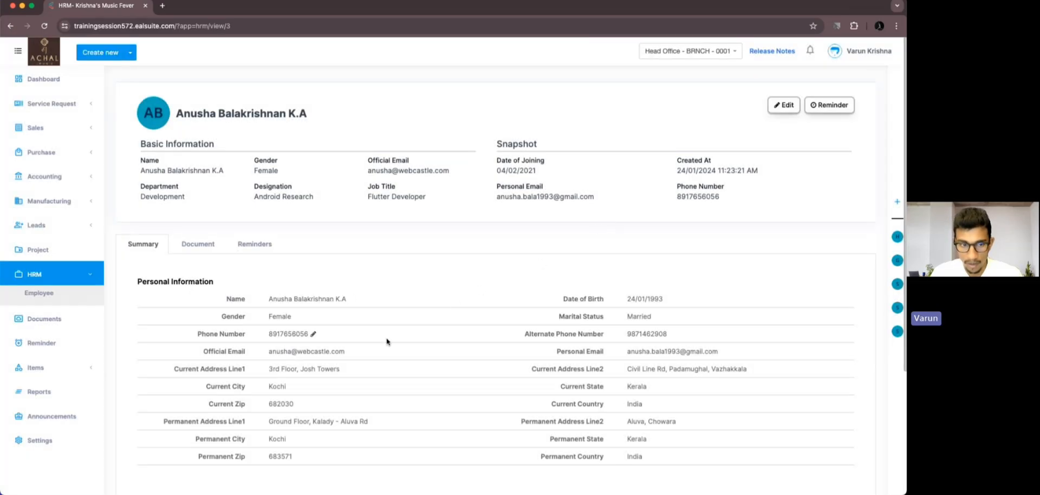
click(350, 352)
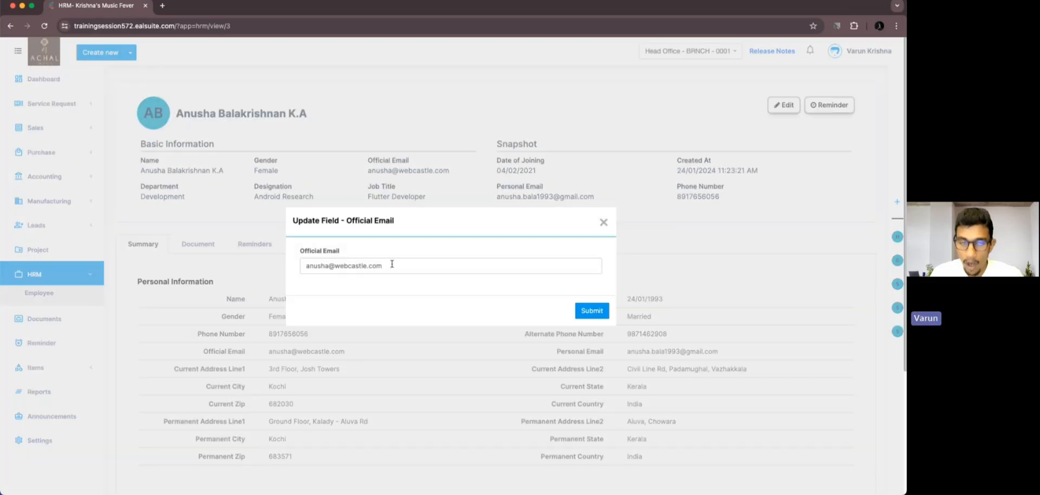
click(604, 222)
Change the employee's marital status to Divorced through inline edit.
click(657, 317)
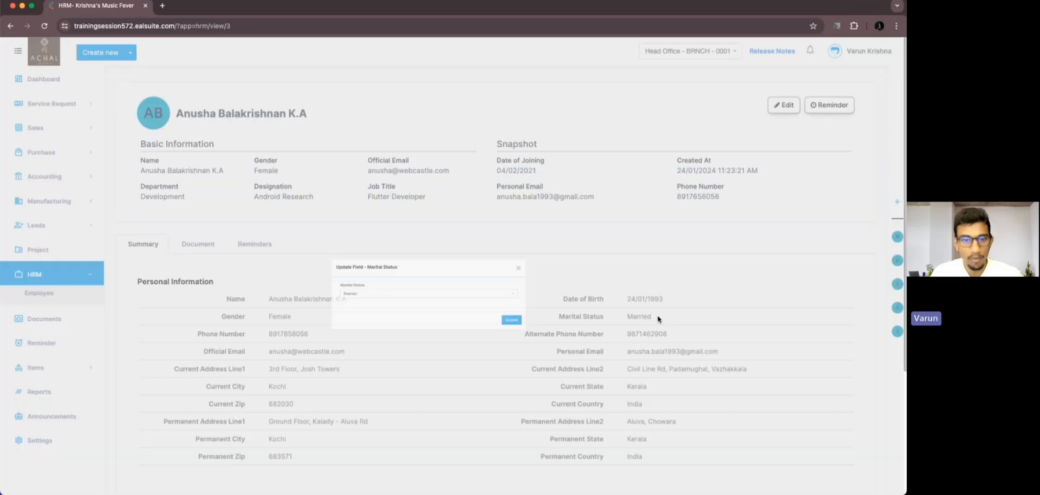
click(450, 271)
click(415, 327)
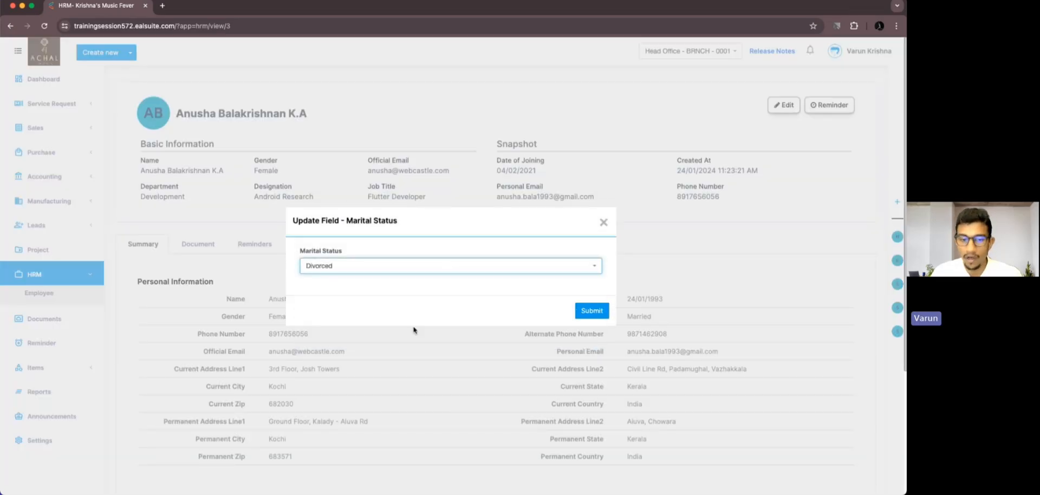
click(593, 311)
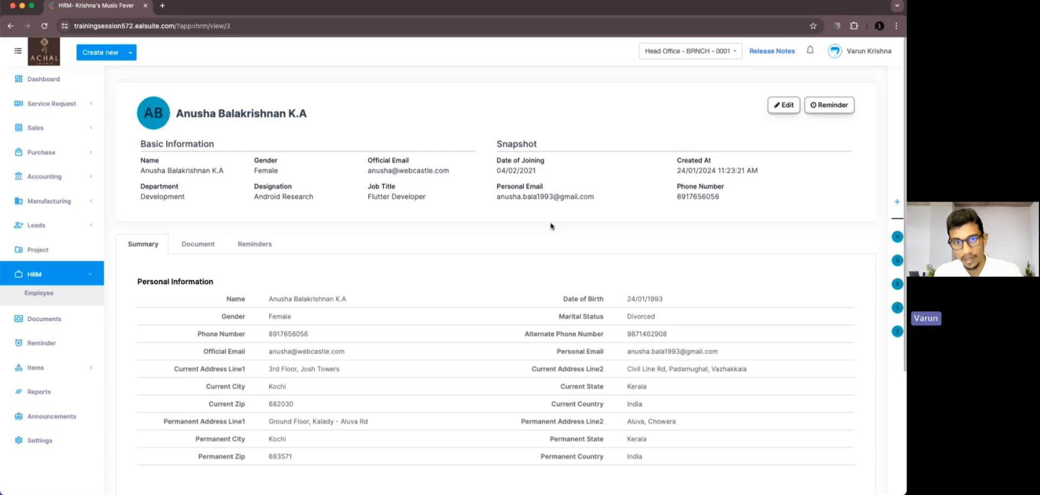
Try to add a new group to the Basic Information view layout, then close the layout editor.
click(471, 145)
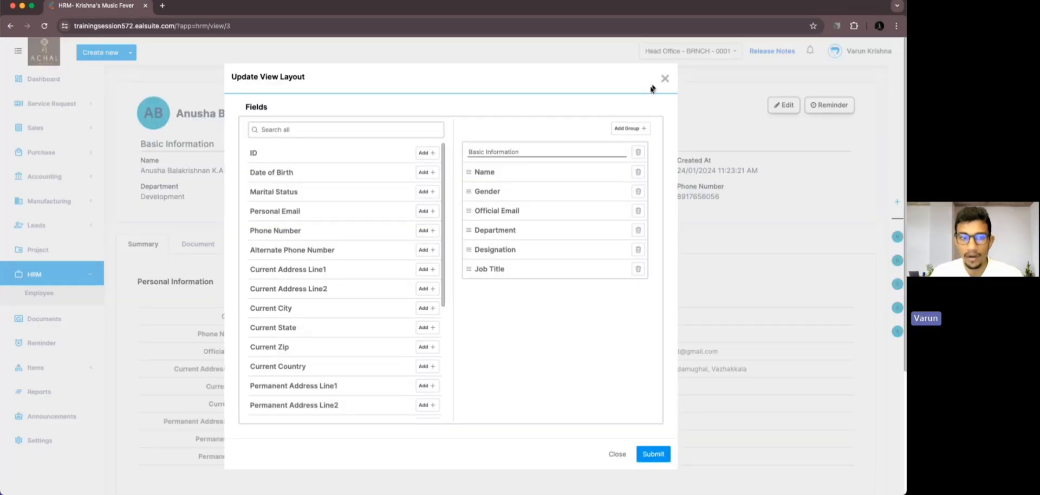
click(624, 130)
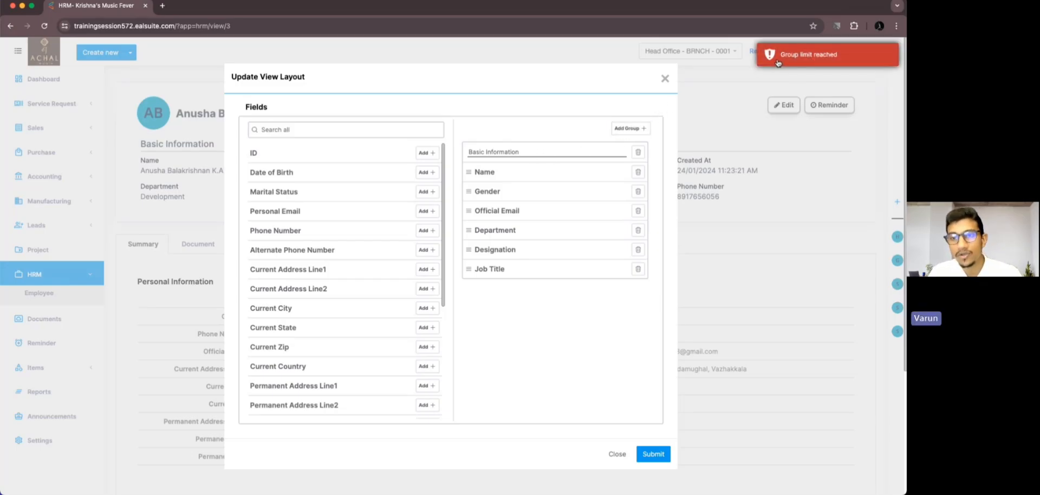
click(666, 79)
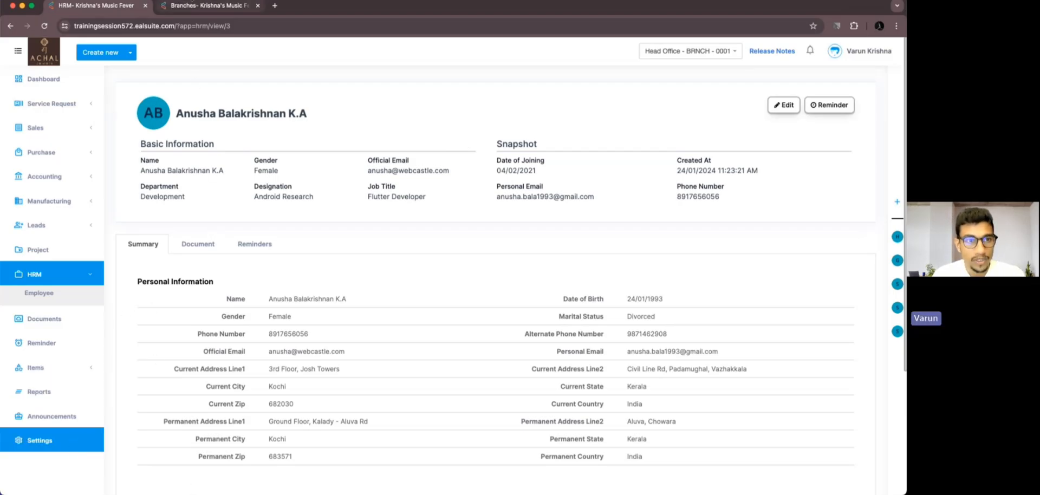
In the Head Office user and roles settings, grant the Procurement Head role the HRM Employee Inline Edit permission.
click(208, 6)
click(147, 155)
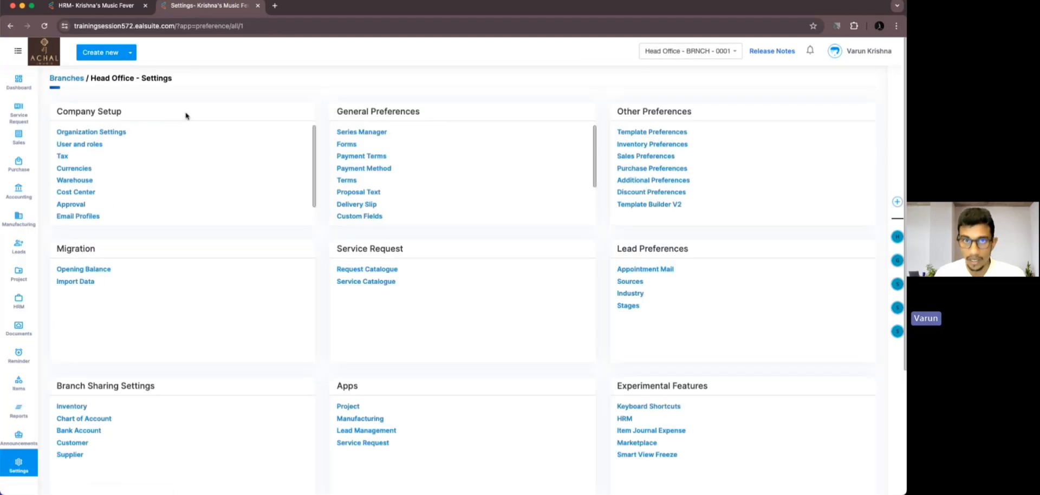
click(94, 145)
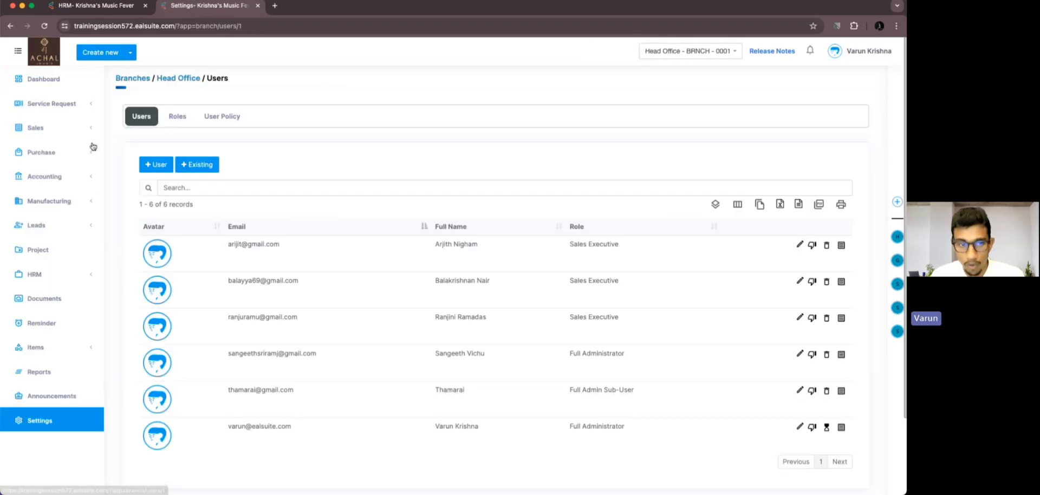
click(189, 119)
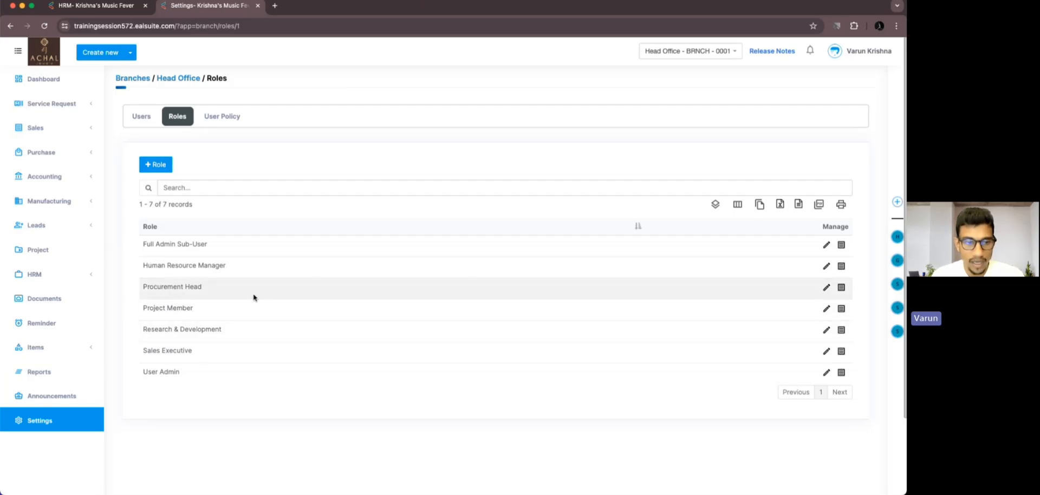
click(827, 287)
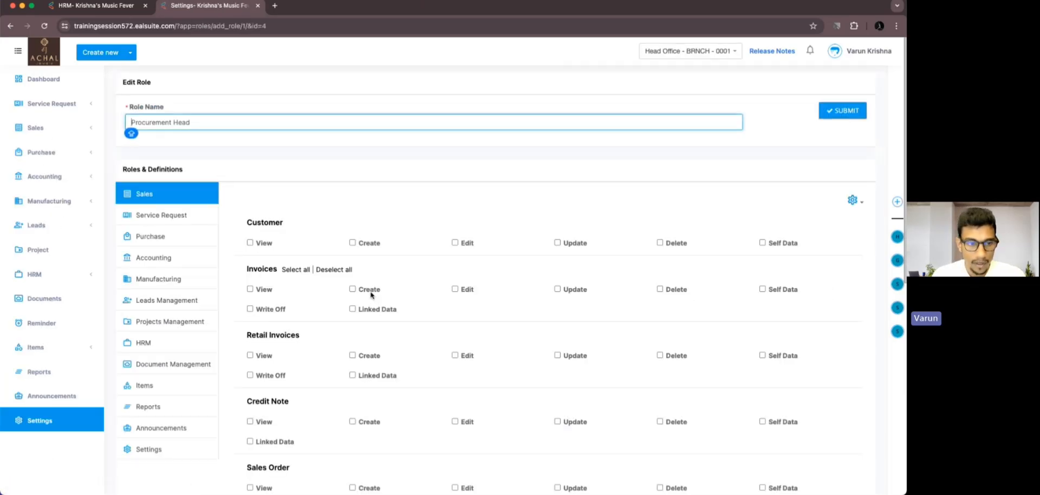
click(188, 347)
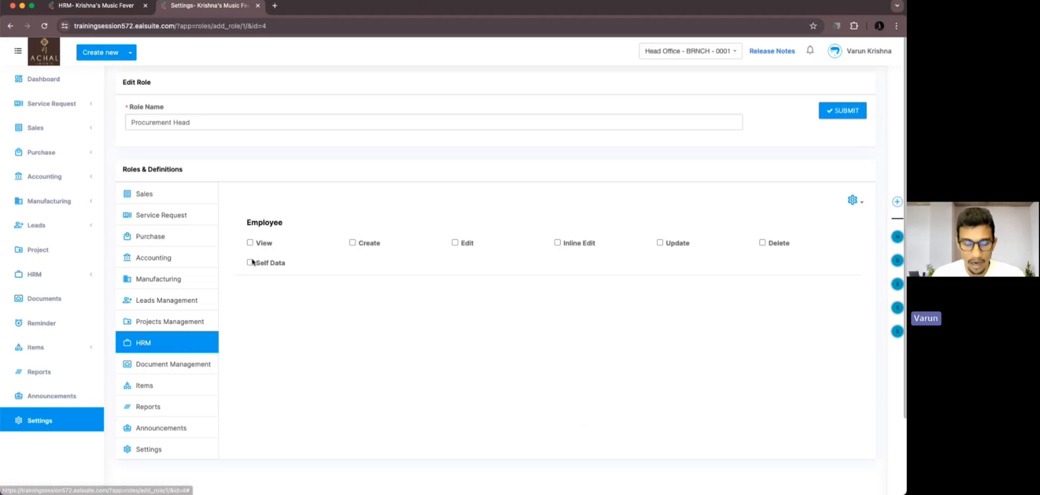
mouse_move(250, 252)
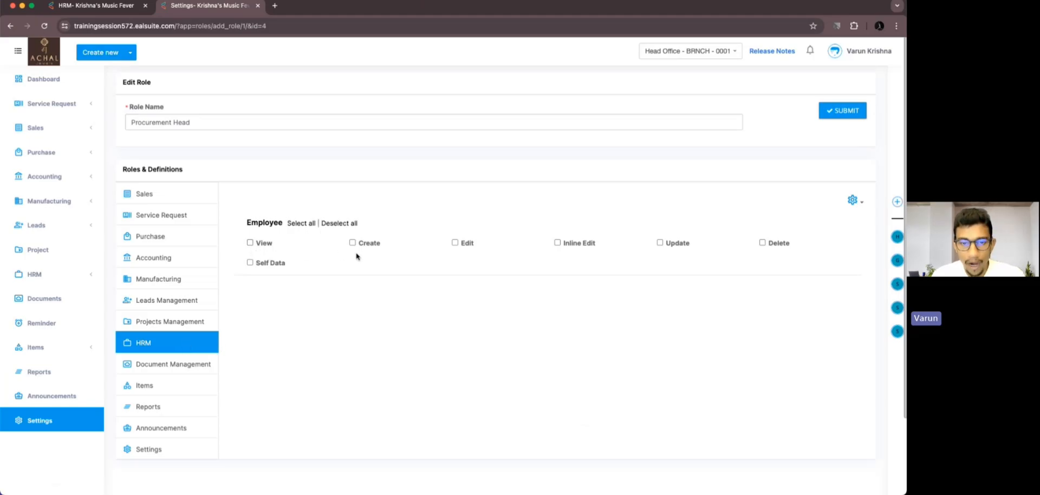
click(558, 243)
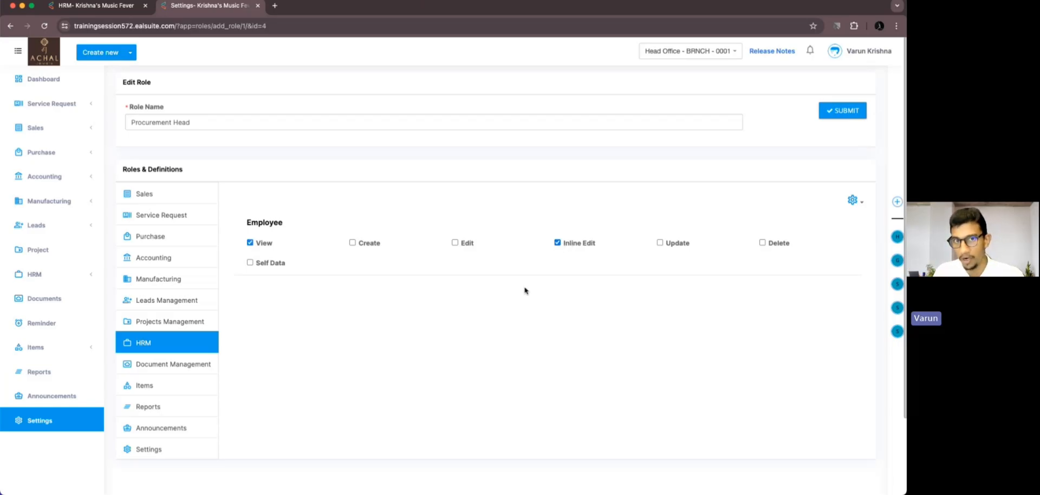